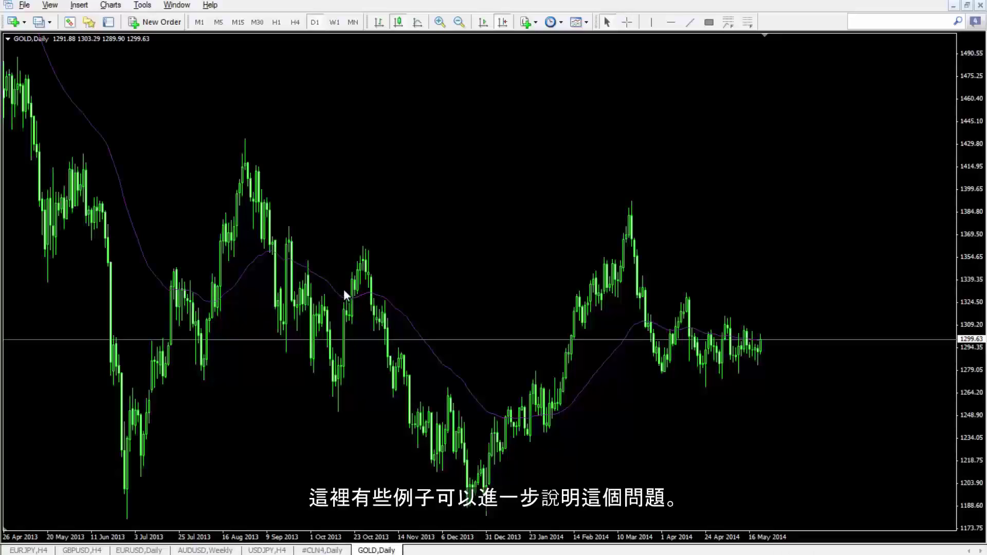
# Step: Insert a Relative Strength Index subwindow under the GOLD Daily chart and add a 50 level beside 30 and 70
pyautogui.scroll(7, 366, 244)
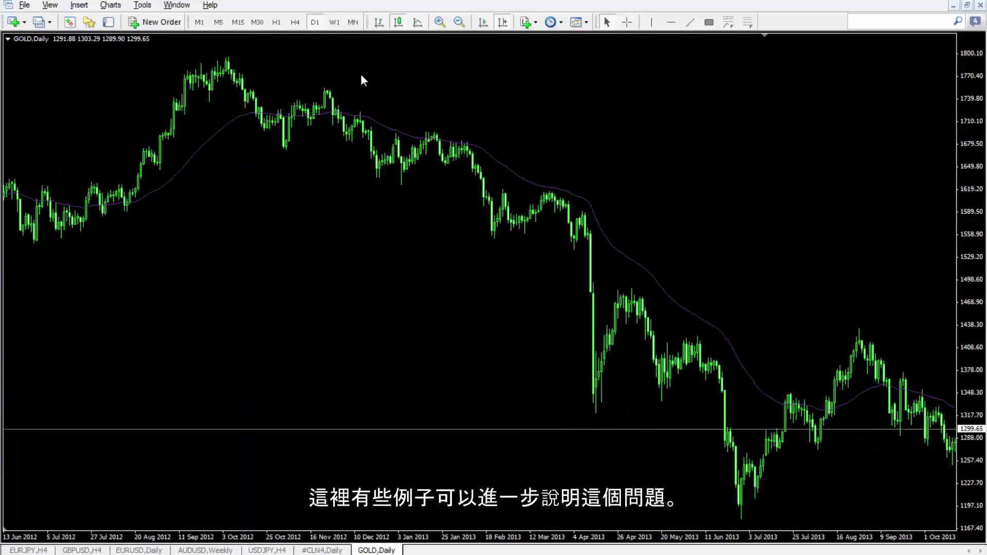
pyautogui.click(528, 27)
pyautogui.moveTo(560, 156)
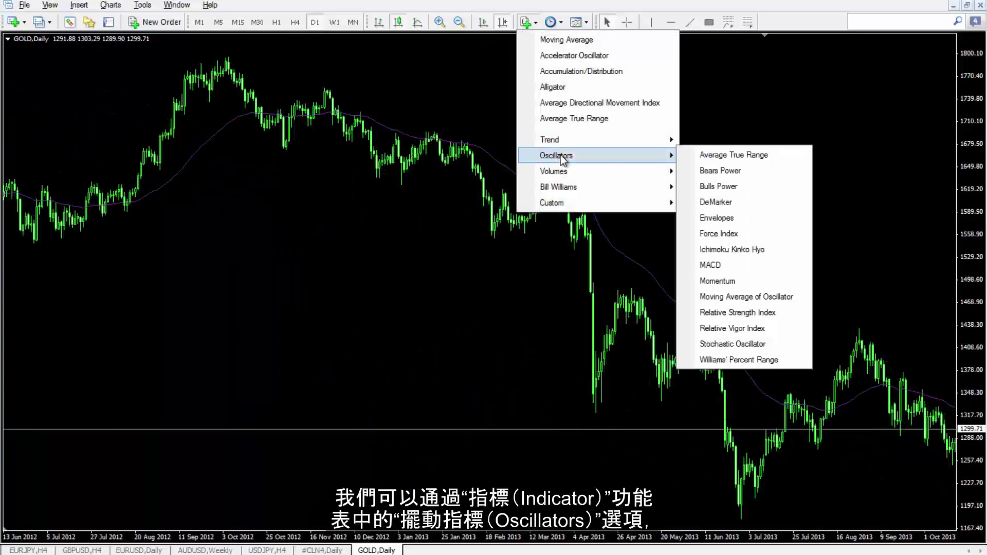
pyautogui.click(756, 315)
pyautogui.click(409, 221)
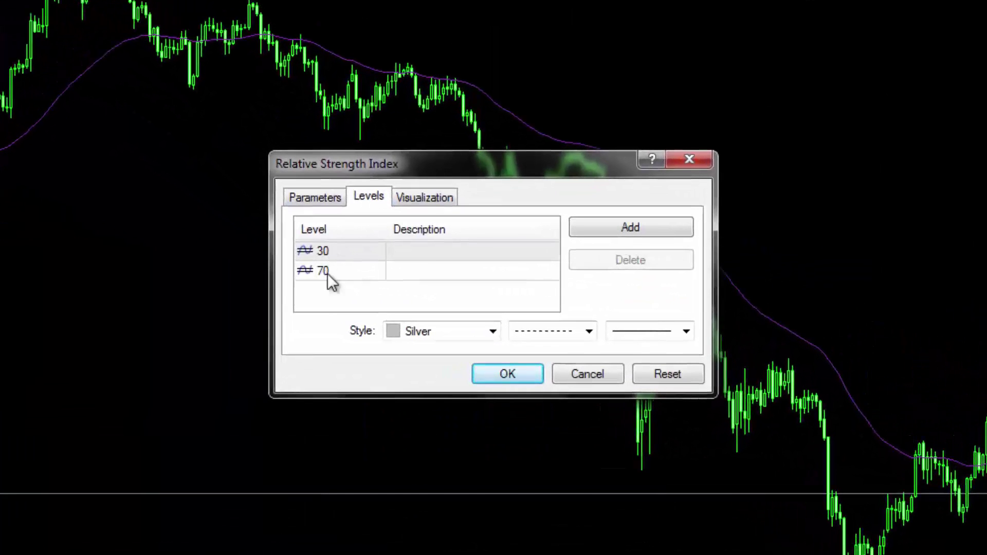
pyautogui.click(607, 222)
pyautogui.write('50')
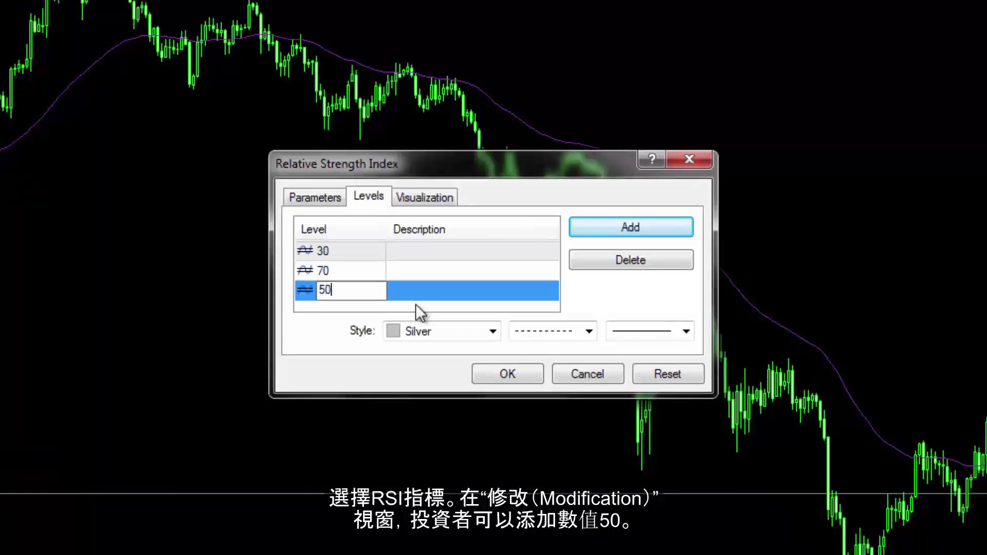
pyautogui.click(491, 374)
pyautogui.click(491, 375)
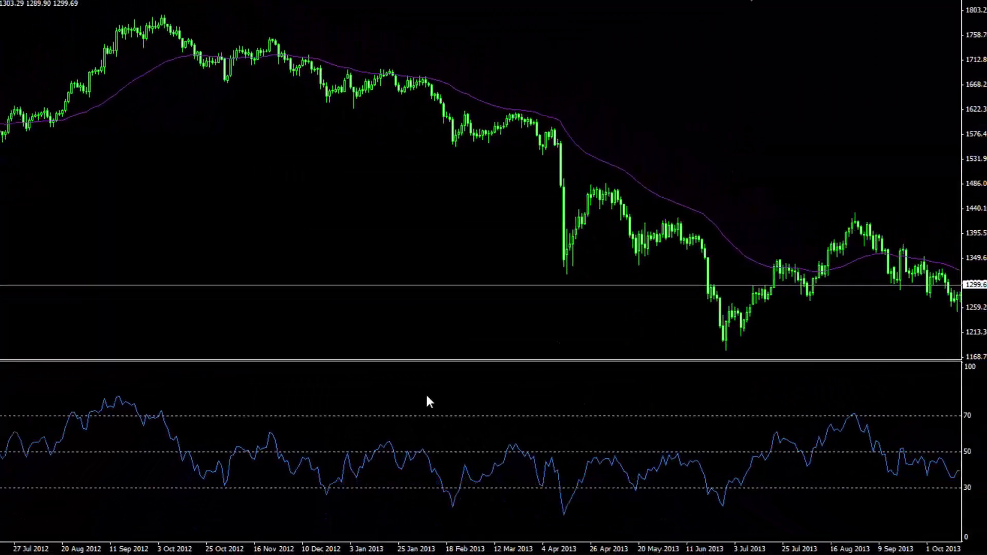
# Step: Scroll back to 2012 and draw a rectangle over the Aug–Oct 2012 RSI stretch above 70
pyautogui.hscroll(-10, 425, 393)
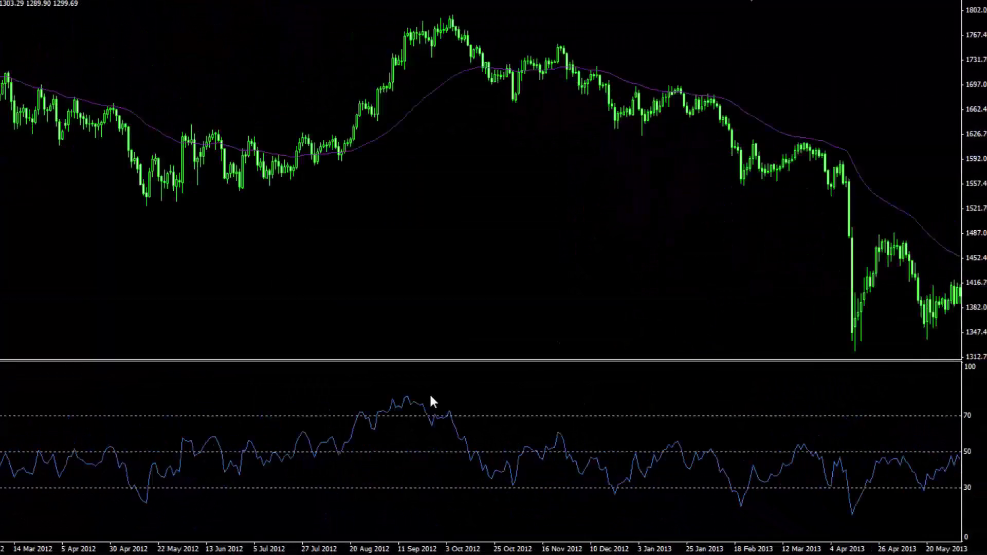
pyautogui.hscroll(-3, 380, 468)
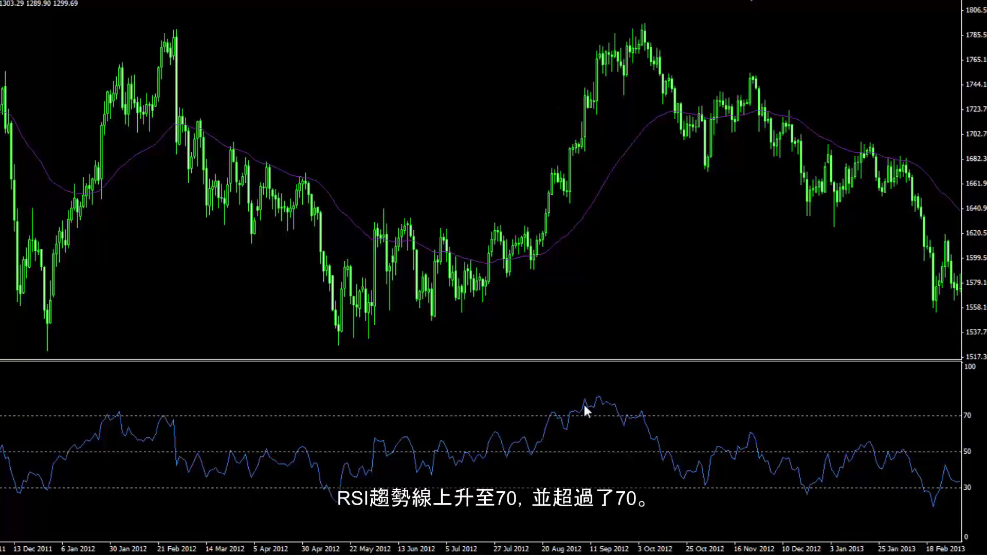
pyautogui.moveTo(542, 390); pyautogui.dragTo(656, 420)
# Step: Measure with the crosshair from the RSI peak and the price fall after the September 2012 high
pyautogui.middleClick(608, 408)
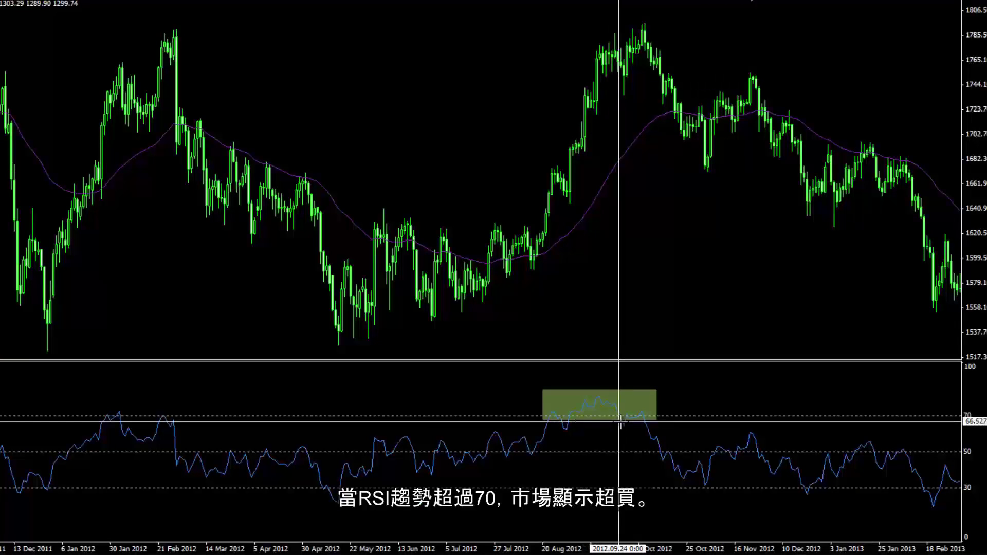
pyautogui.moveTo(626, 422); pyautogui.dragTo(688, 478)
pyautogui.moveTo(646, 52); pyautogui.dragTo(716, 169)
pyautogui.middleClick(716, 170)
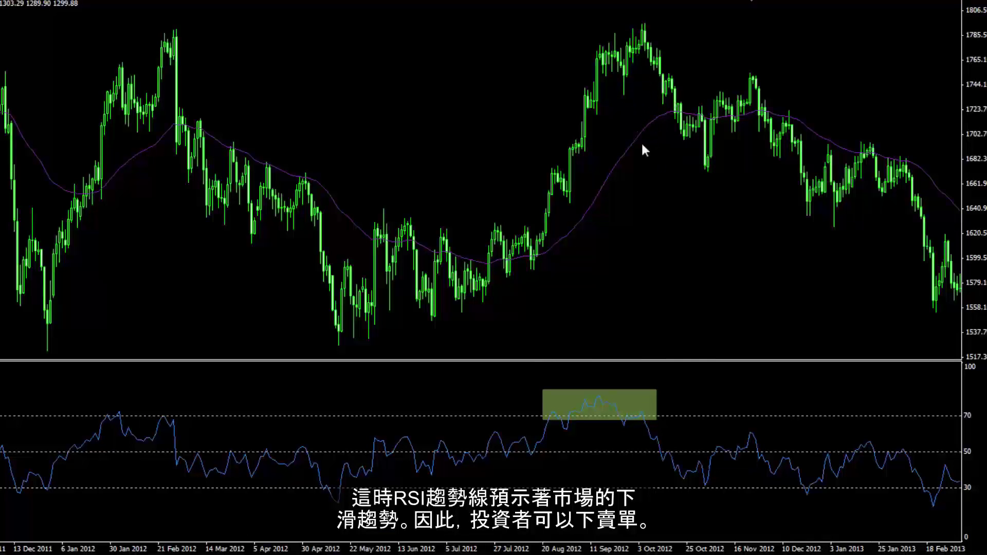
# Step: Measure the April 2013 RSI dip below 30 against the price rebound, then scroll forward to May 2014
pyautogui.scroll(-10, 620, 176)
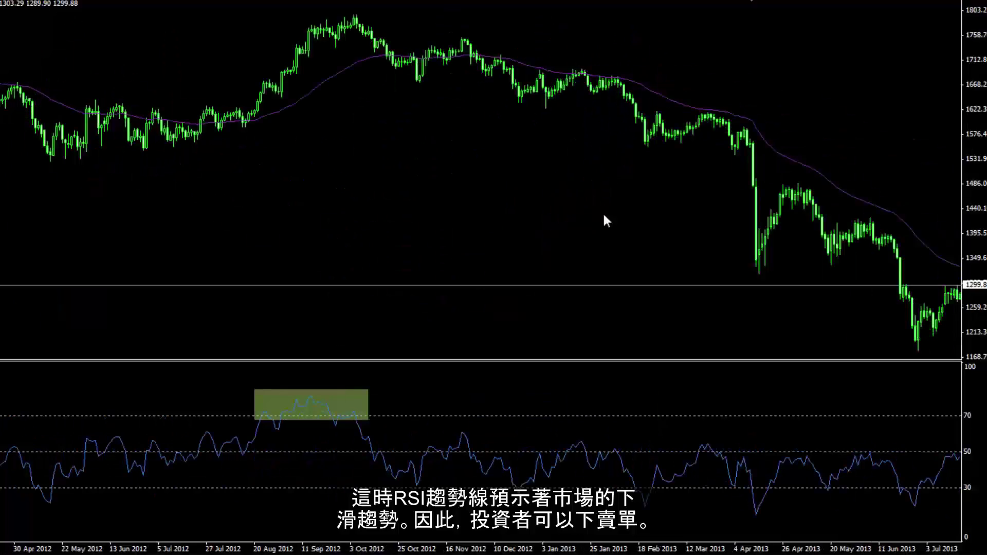
pyautogui.middleClick(755, 509)
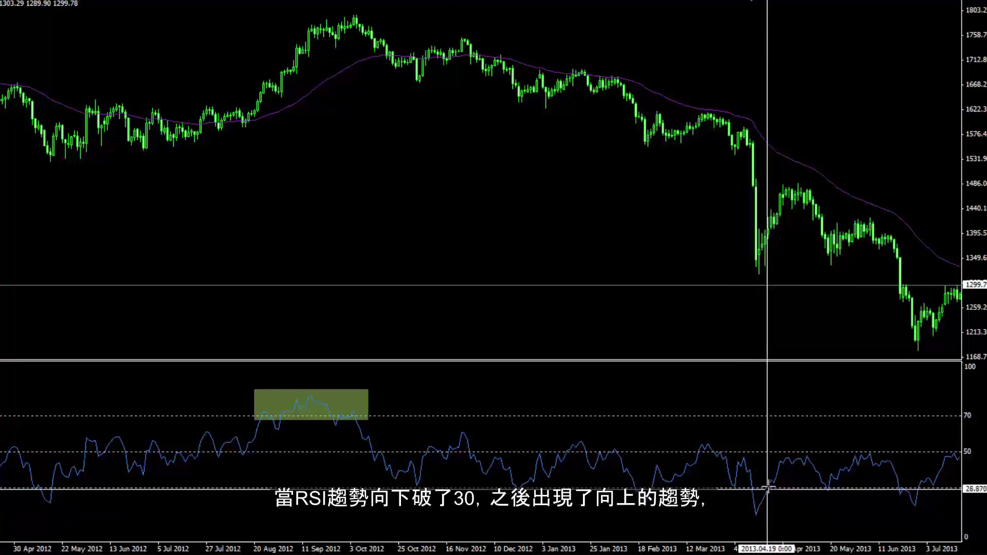
pyautogui.moveTo(766, 236); pyautogui.dragTo(791, 189)
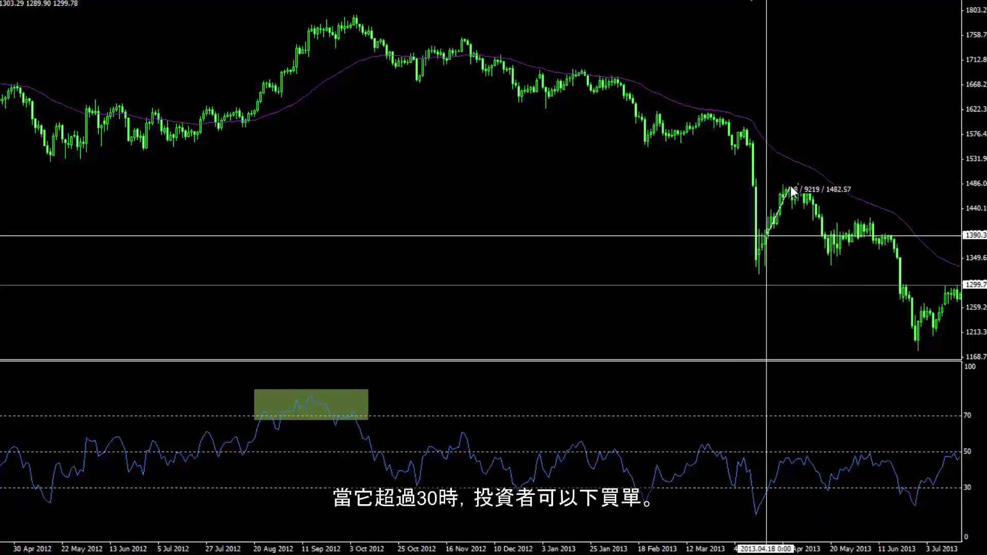
pyautogui.moveTo(791, 187); pyautogui.dragTo(790, 187)
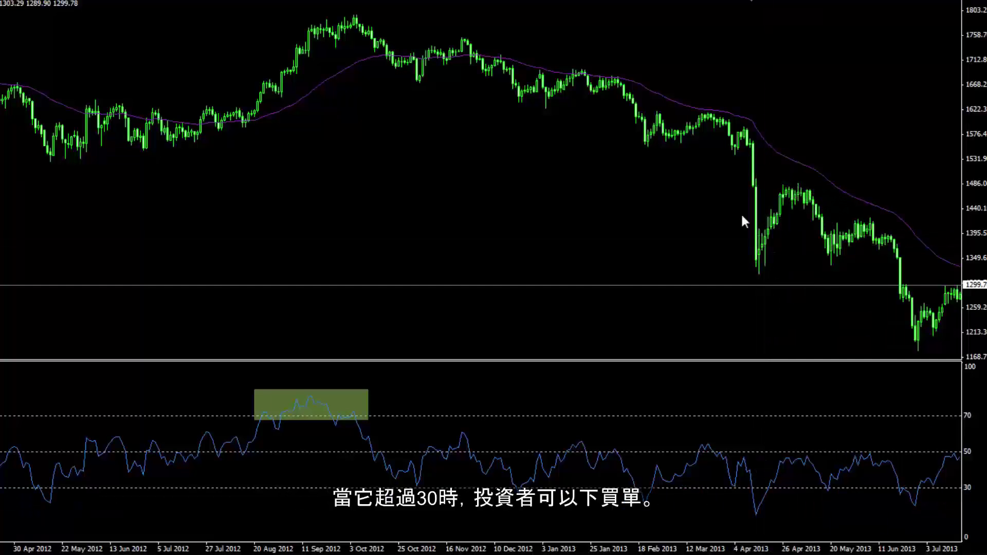
pyautogui.scroll(-9, 622, 246)
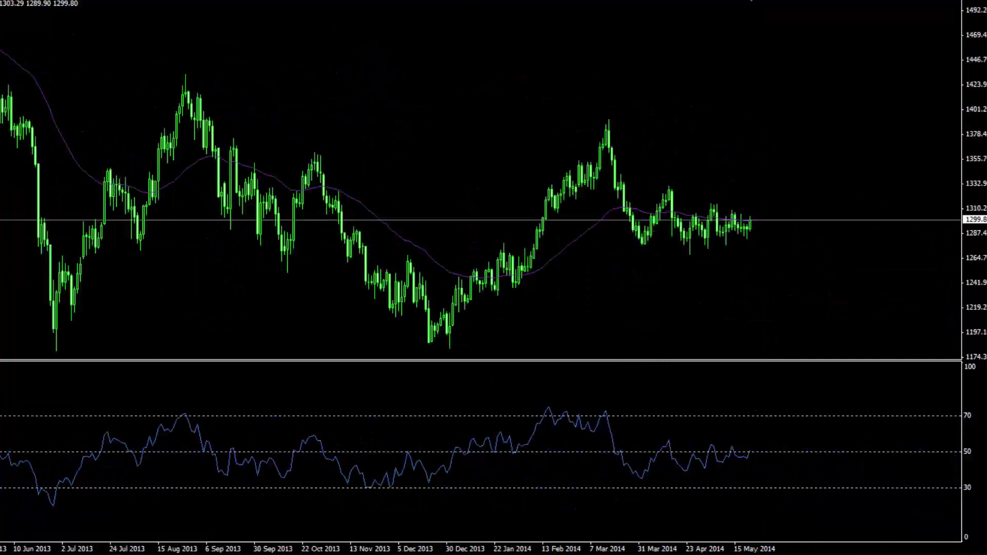
# Step: Shade the Feb–Mar 2014 RSI peak and June 2013 dip in green, then measure the price rise from 28 June 2013
pyautogui.moveTo(527, 399); pyautogui.dragTo(633, 420)
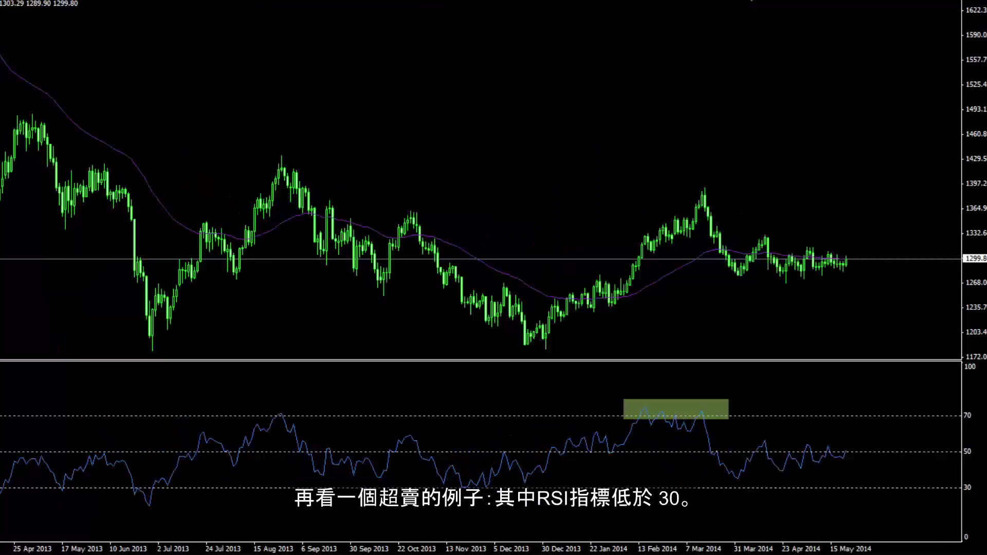
pyautogui.moveTo(114, 483); pyautogui.dragTo(170, 509)
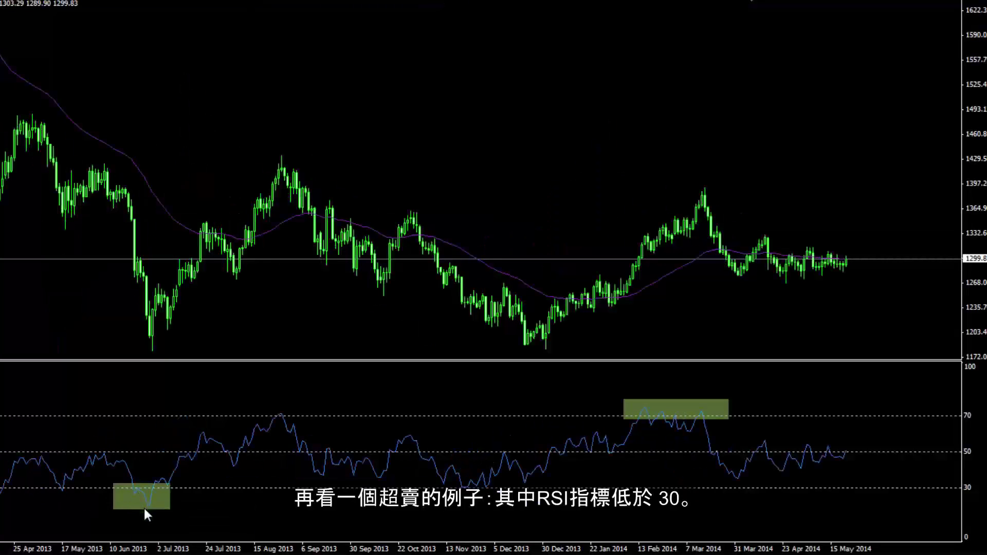
pyautogui.middleClick(158, 491)
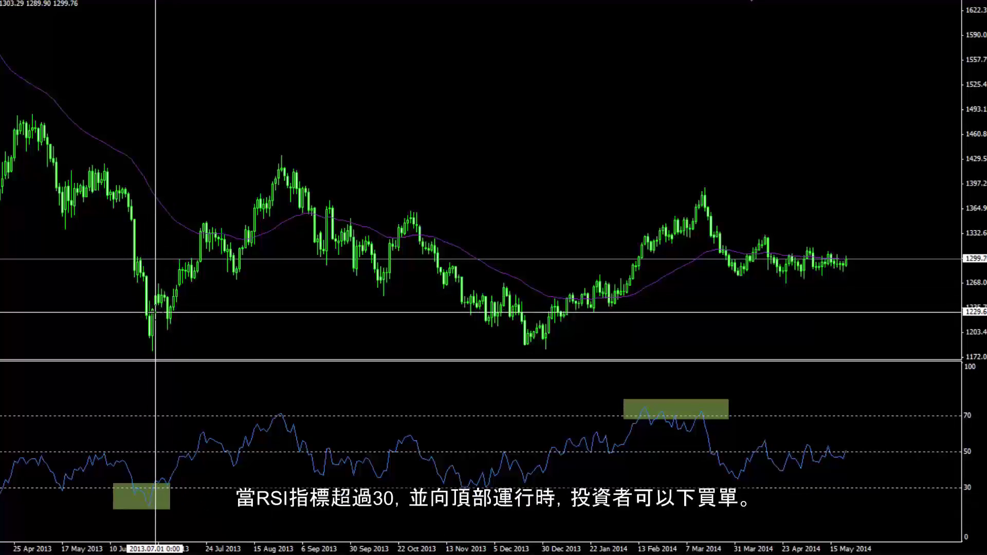
pyautogui.moveTo(154, 308)
pyautogui.moveTo(154, 309); pyautogui.dragTo(263, 163)
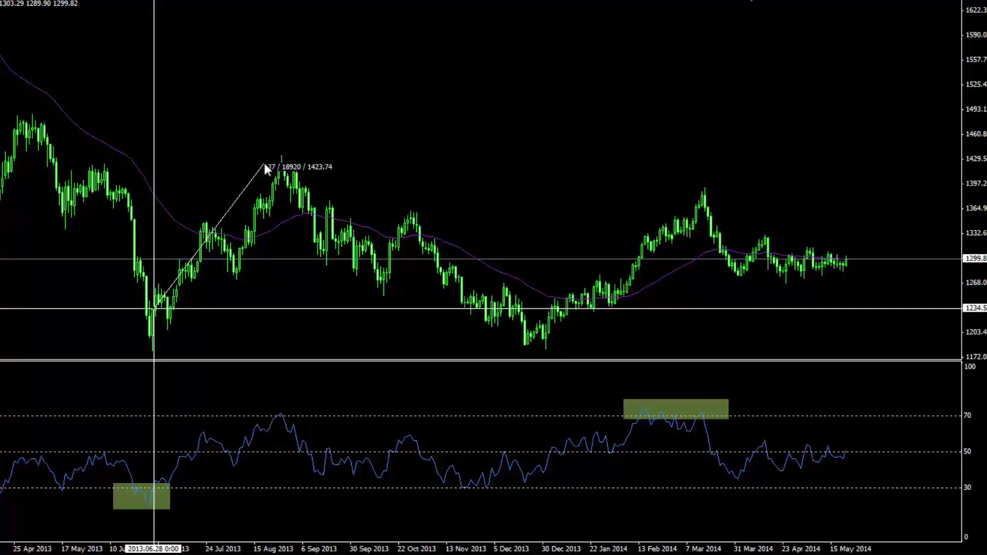
pyautogui.moveTo(264, 164); pyautogui.dragTo(264, 163)
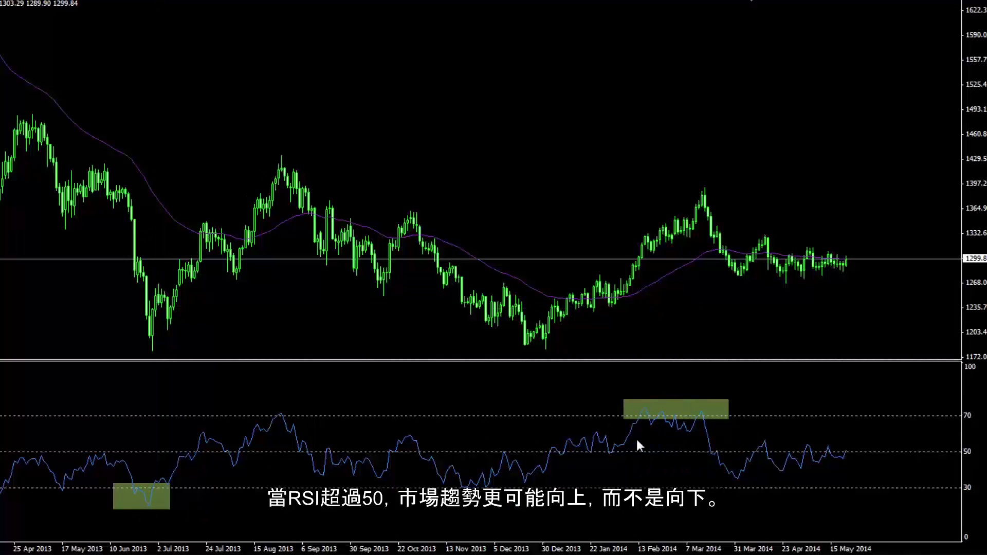
# Step: Measure RSI moves around the 50 level and along the line from March 2013
pyautogui.middleClick(567, 452)
pyautogui.moveTo(567, 452); pyautogui.dragTo(700, 417)
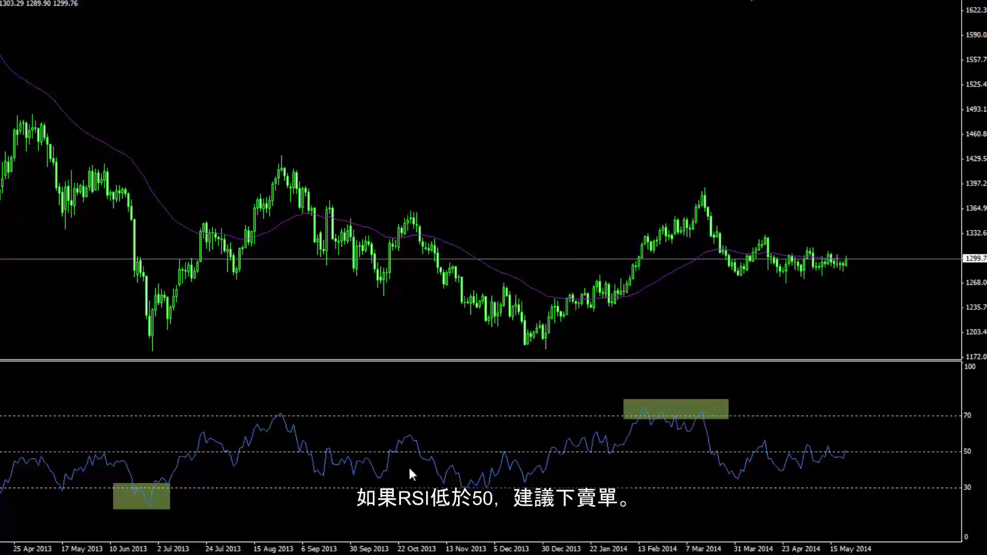
pyautogui.scroll(10, 341, 480)
pyautogui.middleClick(226, 455)
pyautogui.moveTo(226, 449); pyautogui.dragTo(466, 470)
pyautogui.scroll(-13, 473, 318)
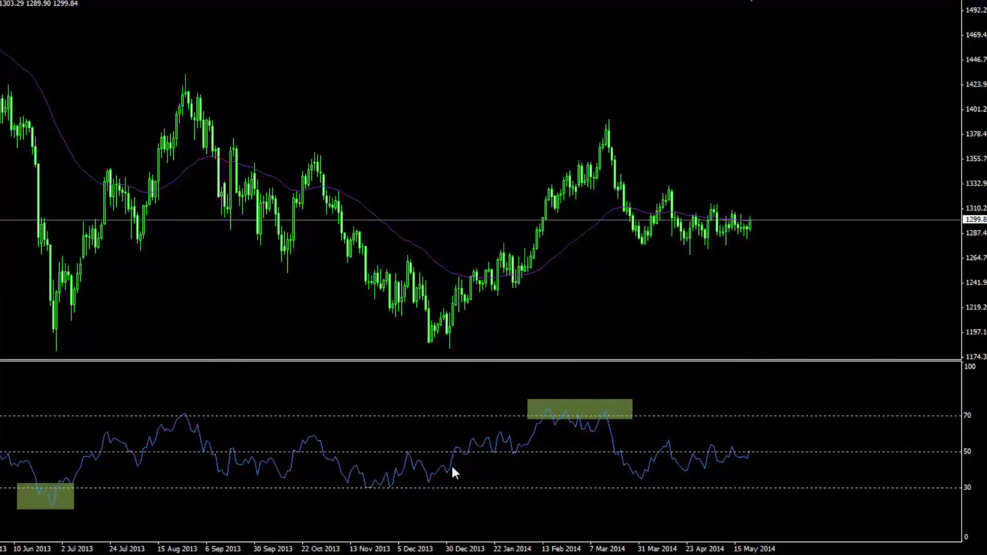
pyautogui.click(668, 1)
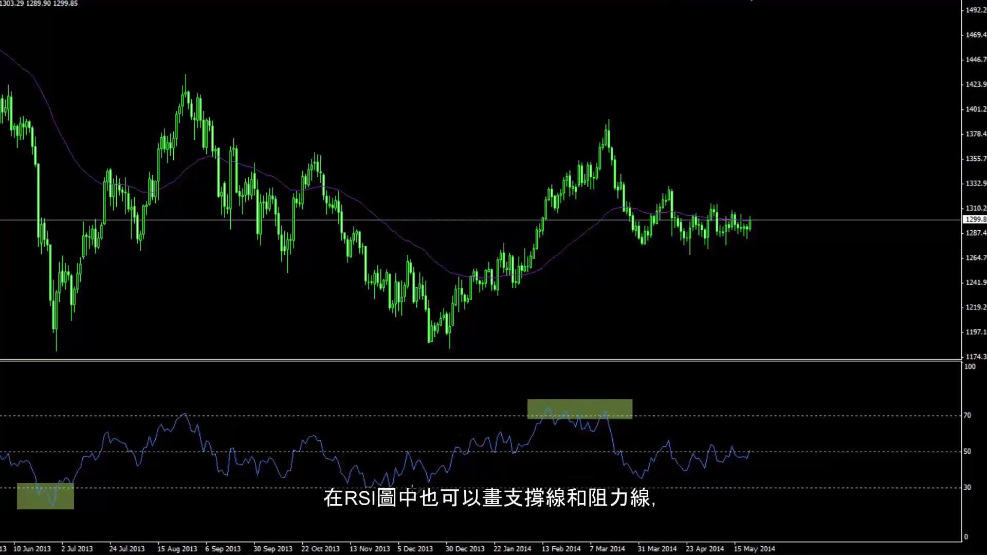
# Step: Draw red rising trendlines from the December 2013 low across the RSI and under the price
pyautogui.moveTo(423, 485); pyautogui.dragTo(729, 393)
pyautogui.click(391, 1)
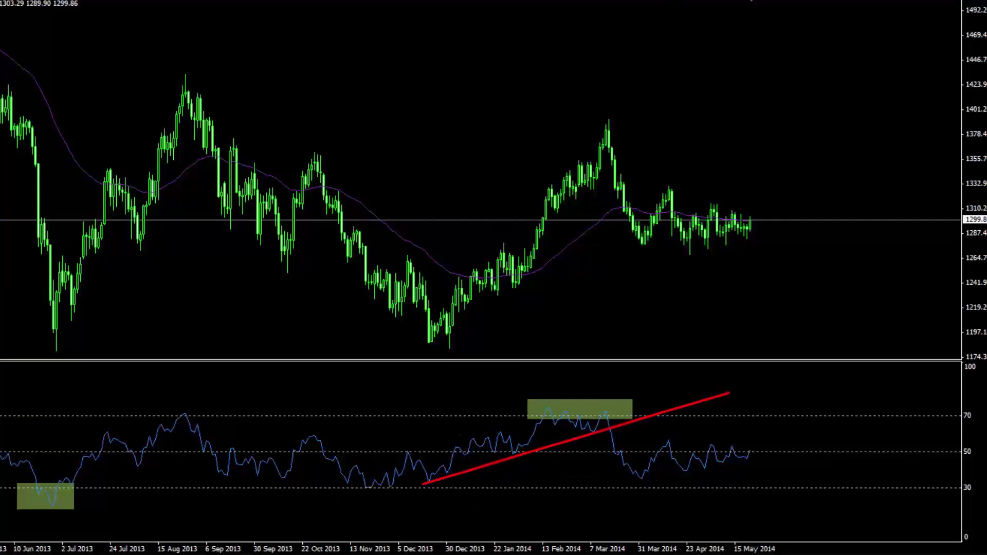
pyautogui.moveTo(449, 348); pyautogui.dragTo(710, 101)
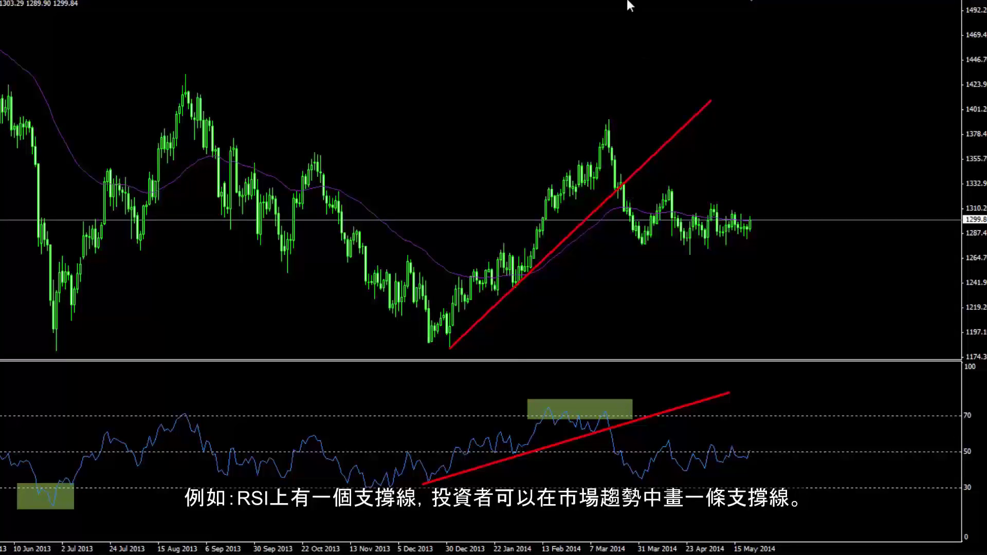
# Step: Mark the March 2014 peak with a red vertical line and delete the extra vertical line on the RSI
pyautogui.click(616, 143)
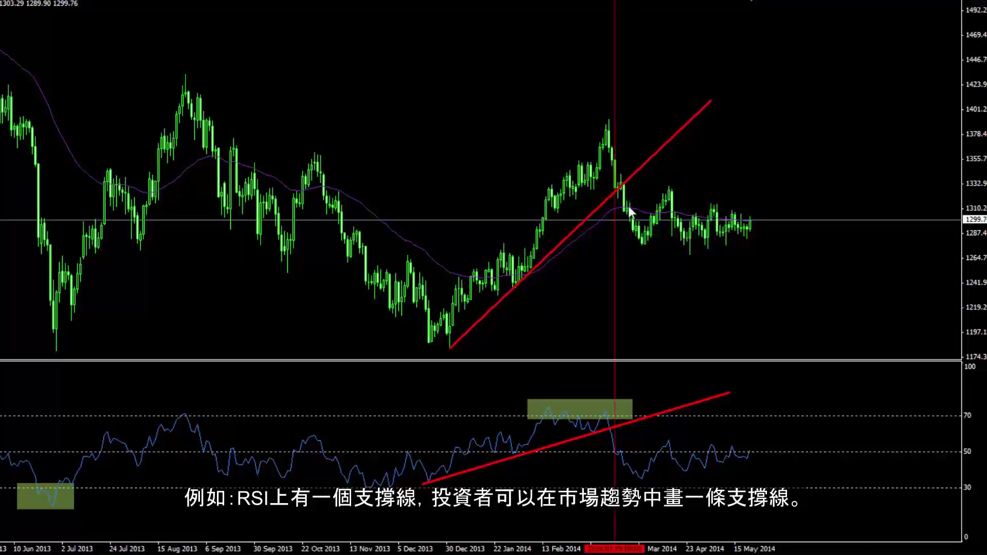
pyautogui.doubleClick(610, 240)
pyautogui.moveTo(610, 240); pyautogui.dragTo(613, 240)
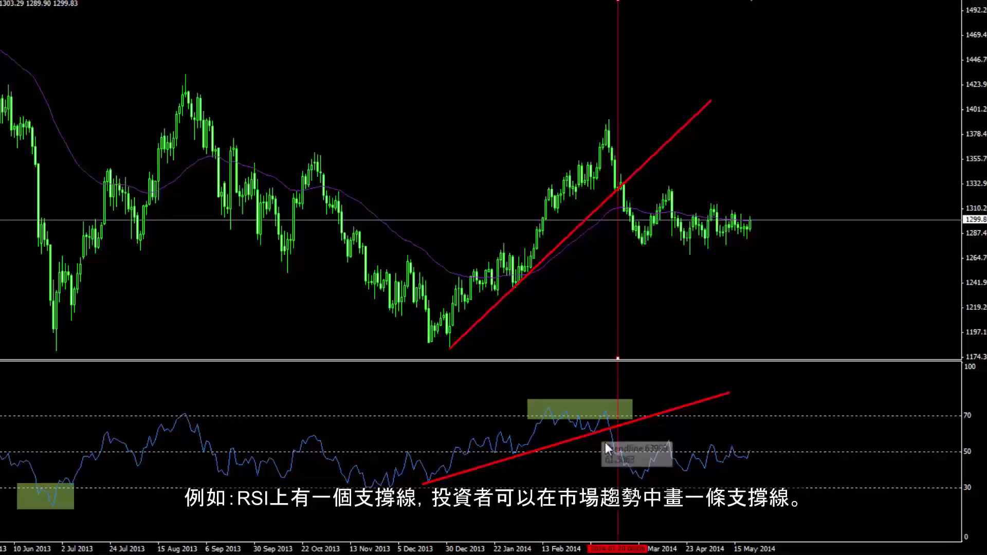
pyautogui.middleClick(608, 440)
pyautogui.middleClick(609, 438)
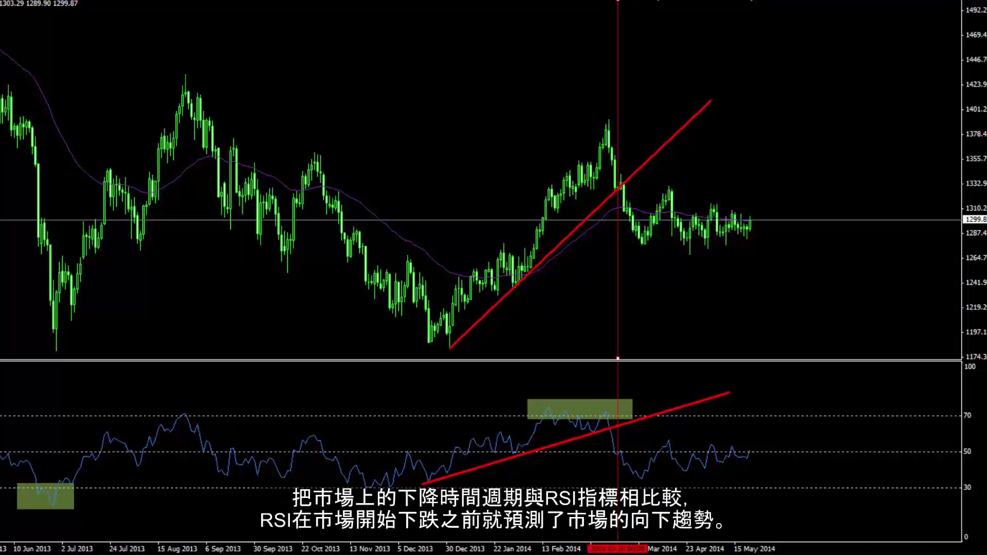
pyautogui.click(609, 456)
pyautogui.rightClick(606, 460)
pyautogui.click(638, 359)
# Step: Move a red vertical line to mid-April 2014, remove the peak line, and read the peak price
pyautogui.click(607, 59)
pyautogui.moveTo(606, 55); pyautogui.dragTo(608, 55)
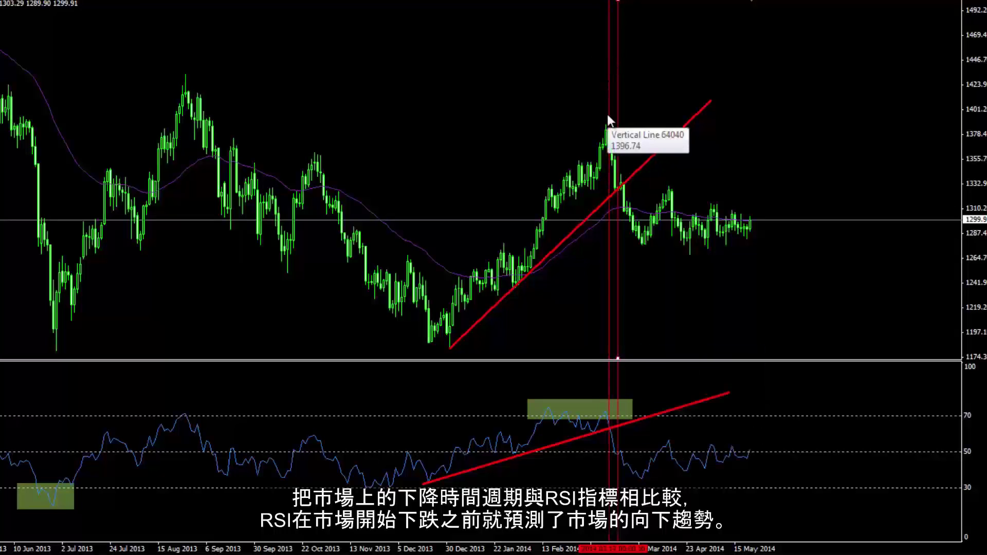
pyautogui.moveTo(607, 114); pyautogui.dragTo(695, 119)
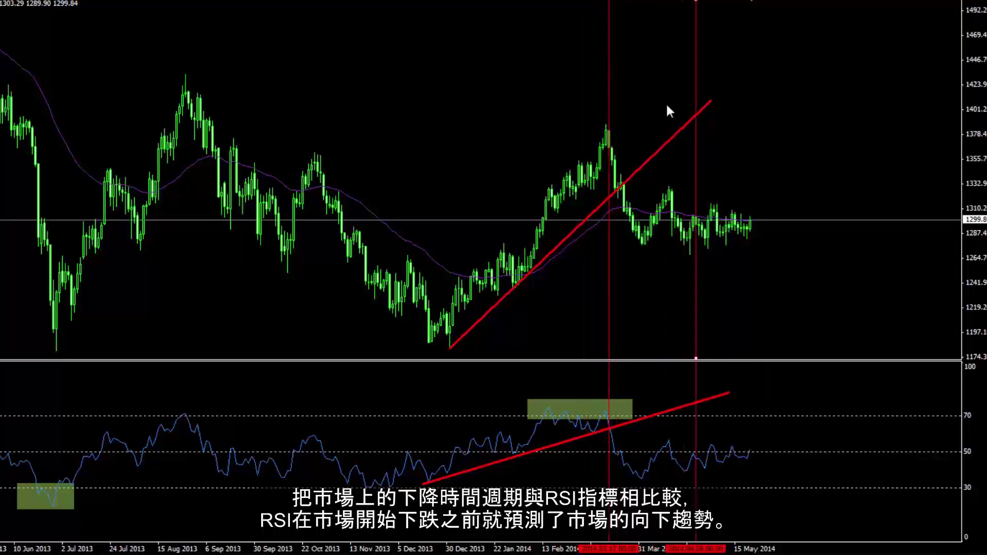
pyautogui.rightClick(610, 83)
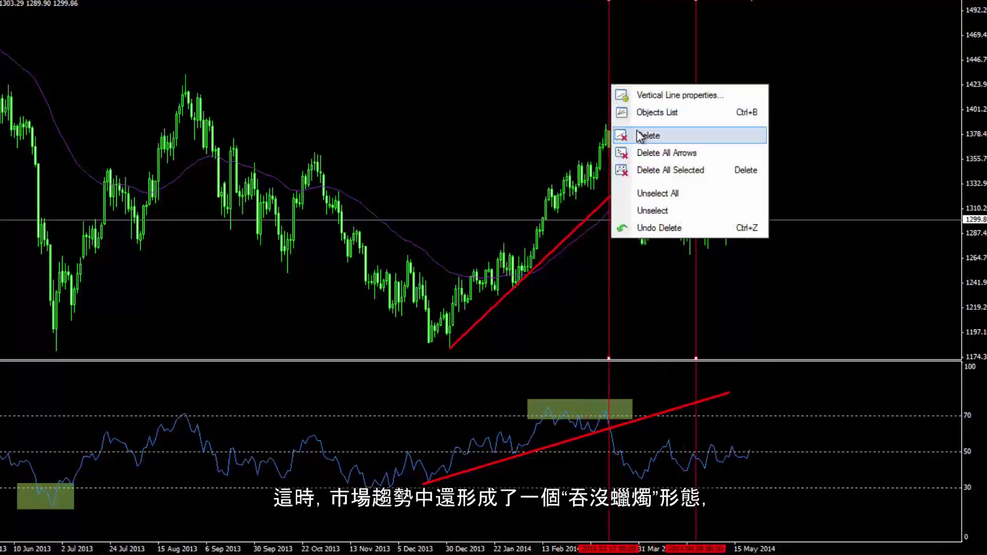
pyautogui.click(637, 133)
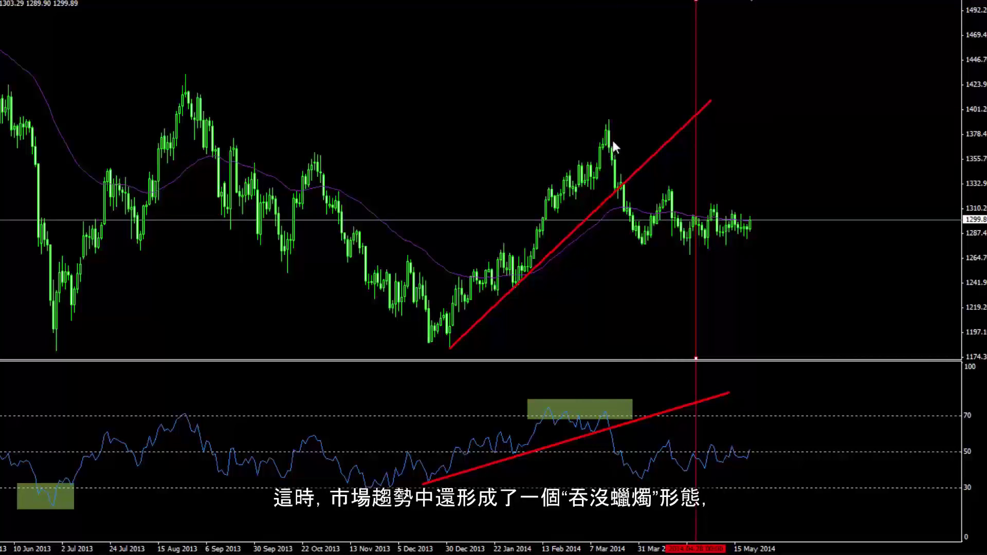
pyautogui.moveTo(612, 154)
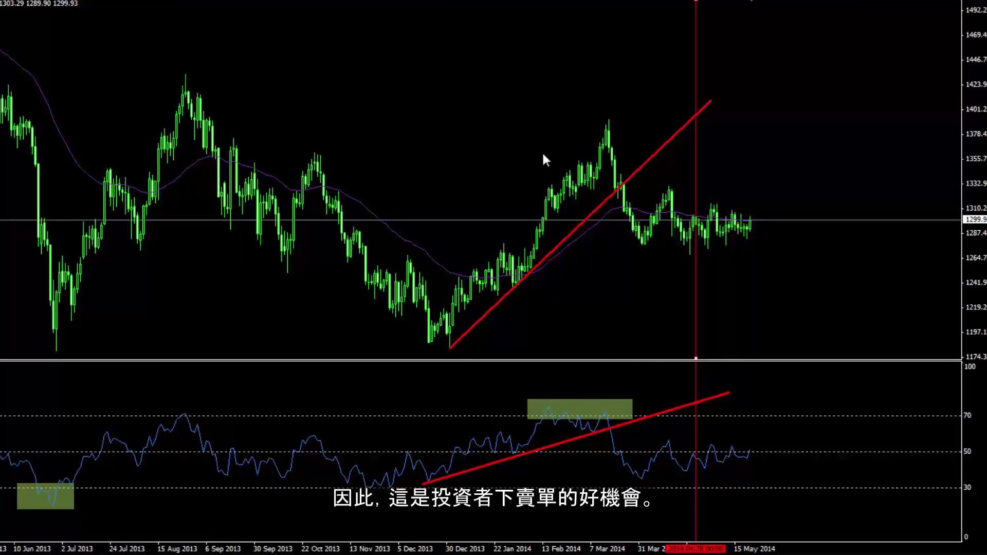
pyautogui.middleClick(569, 131)
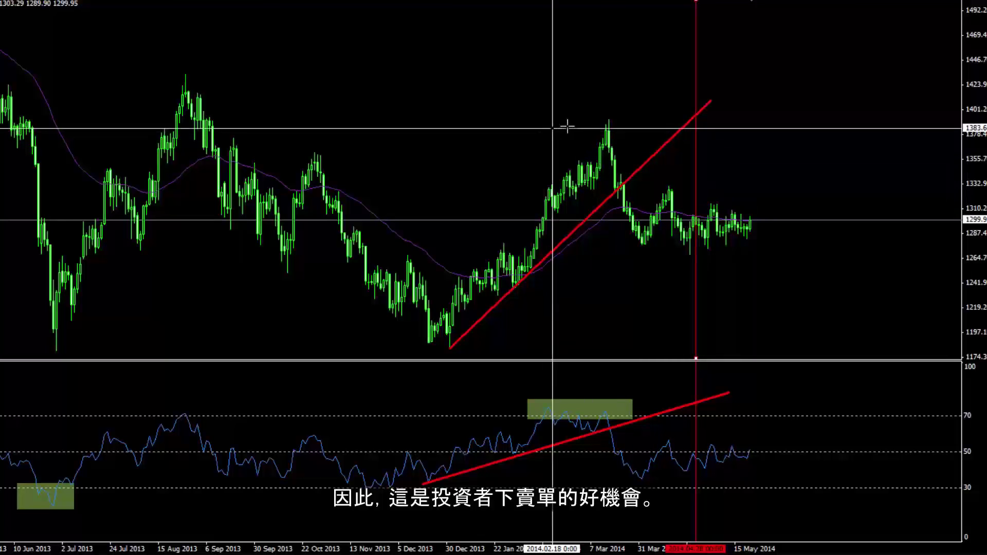
pyautogui.middleClick(34, 122)
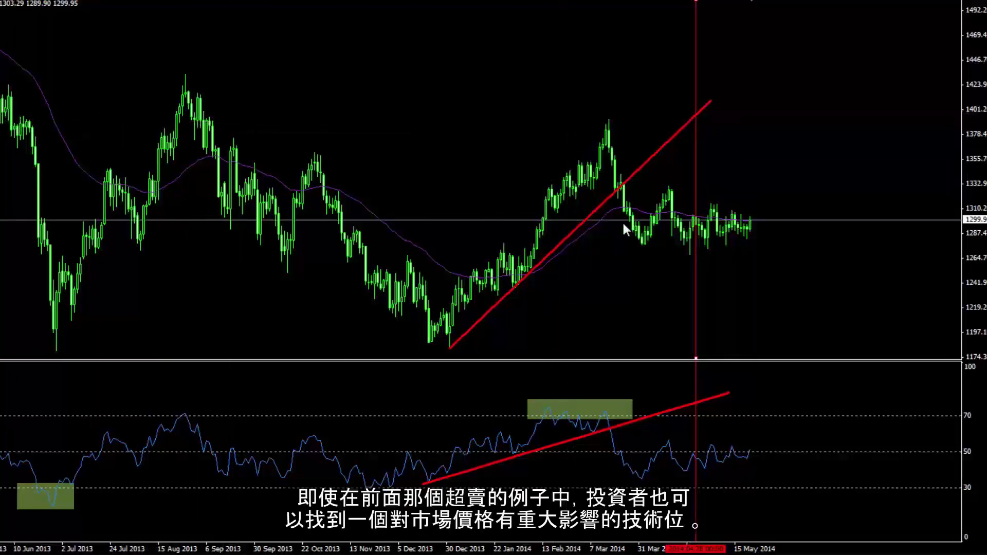
# Step: Scroll back toward 2012 and read values near the June 2013 low with the crosshair
pyautogui.hscroll(-5, 586, 180)
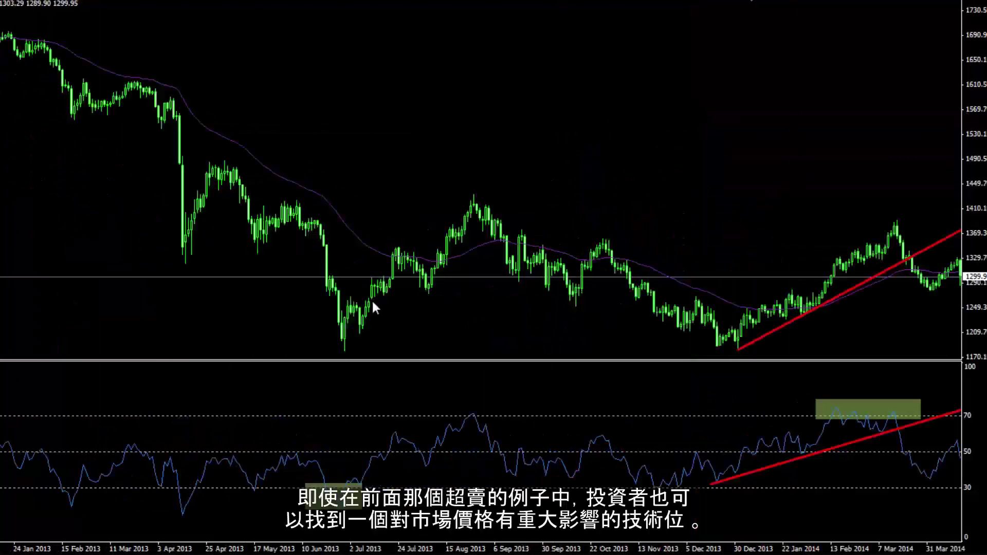
pyautogui.middleClick(336, 337)
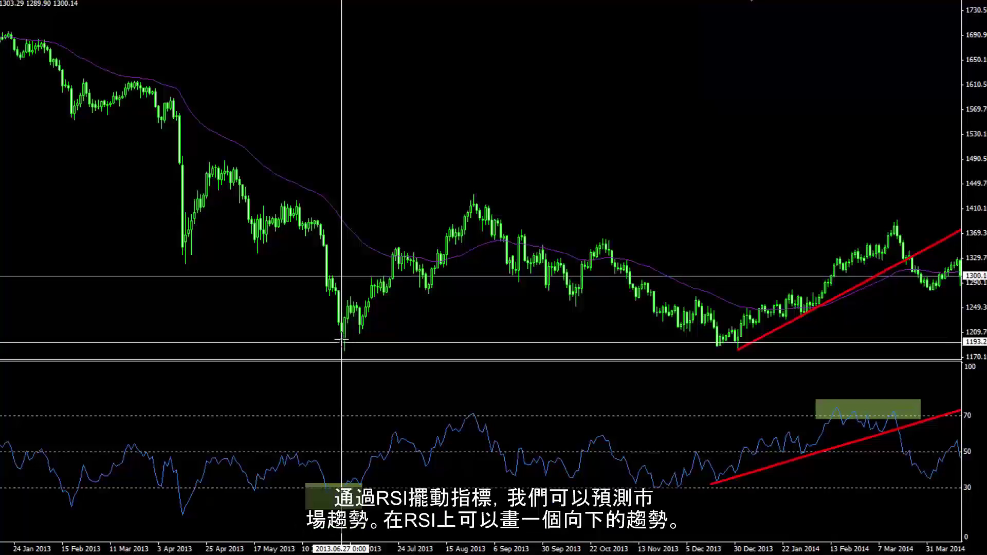
pyautogui.scroll(4, 345, 325)
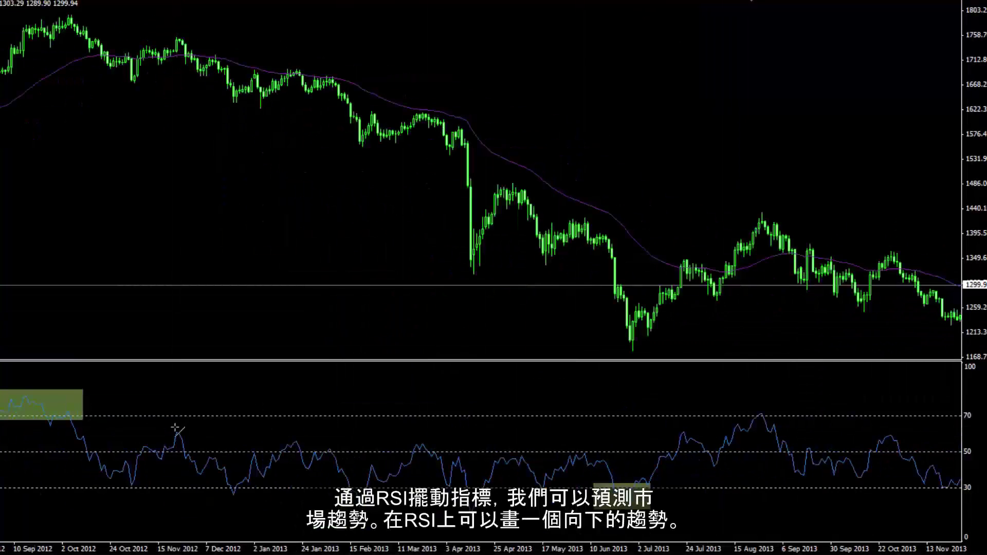
# Step: Draw red falling trendlines from the November 2012 high across the RSI and price, then measure from July 2013
pyautogui.moveTo(174, 427); pyautogui.dragTo(753, 471)
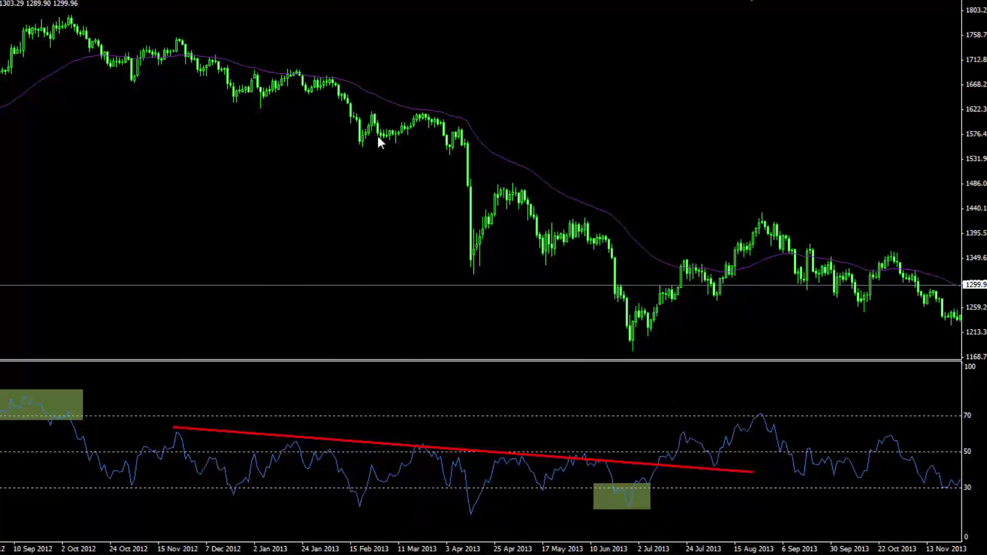
pyautogui.moveTo(173, 38)
pyautogui.mouseDown()
pyautogui.moveTo(537, 211)
pyautogui.moveTo(877, 231)
pyautogui.mouseUp()
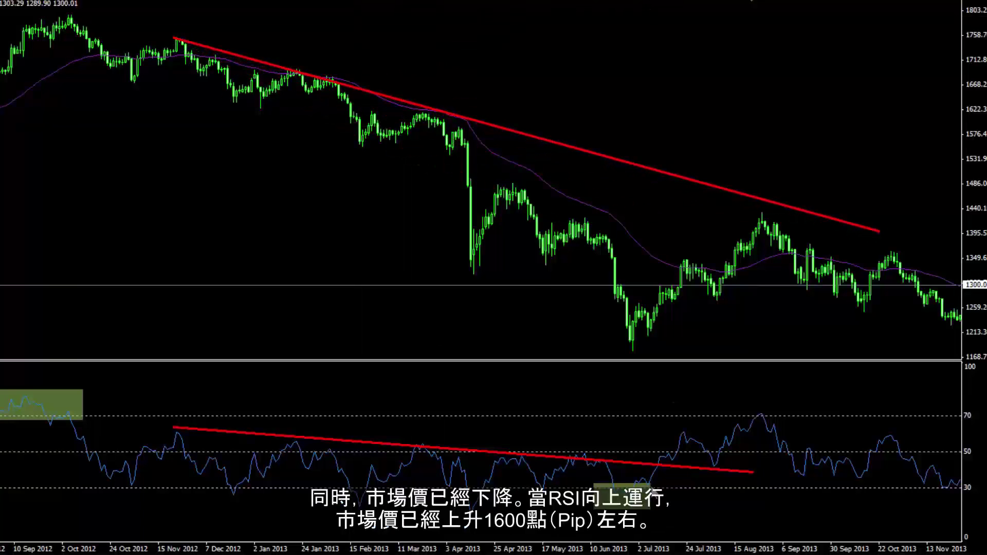
pyautogui.middleClick(655, 466)
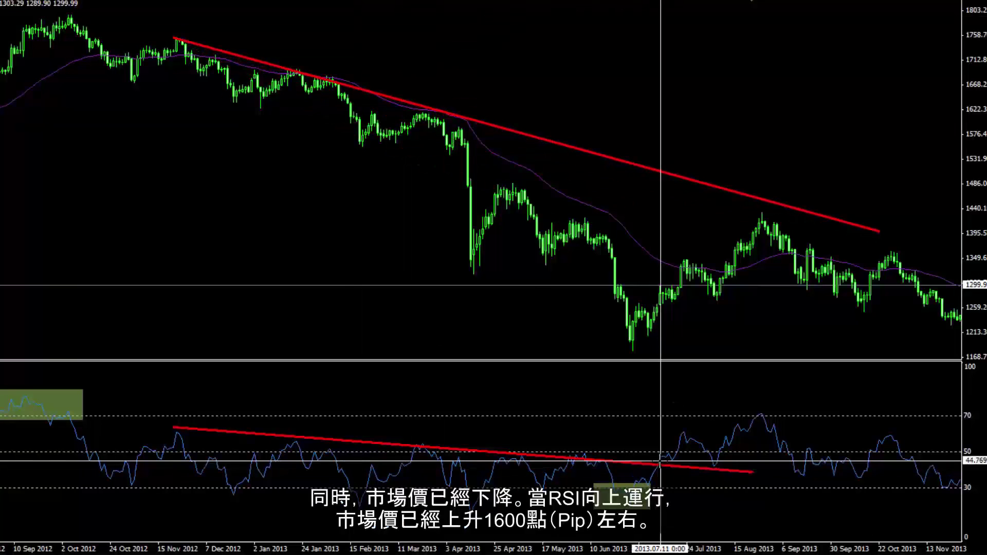
pyautogui.moveTo(670, 291); pyautogui.dragTo(792, 206)
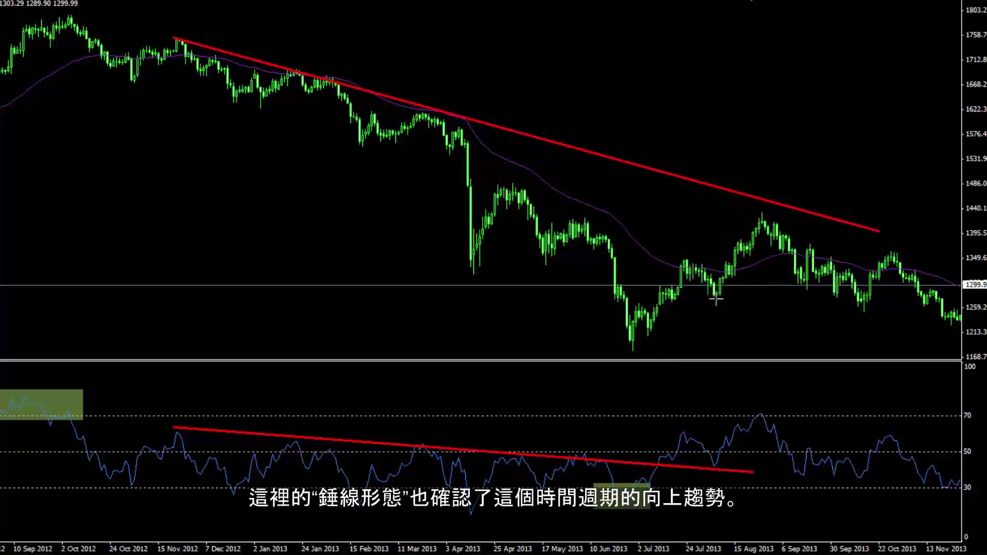